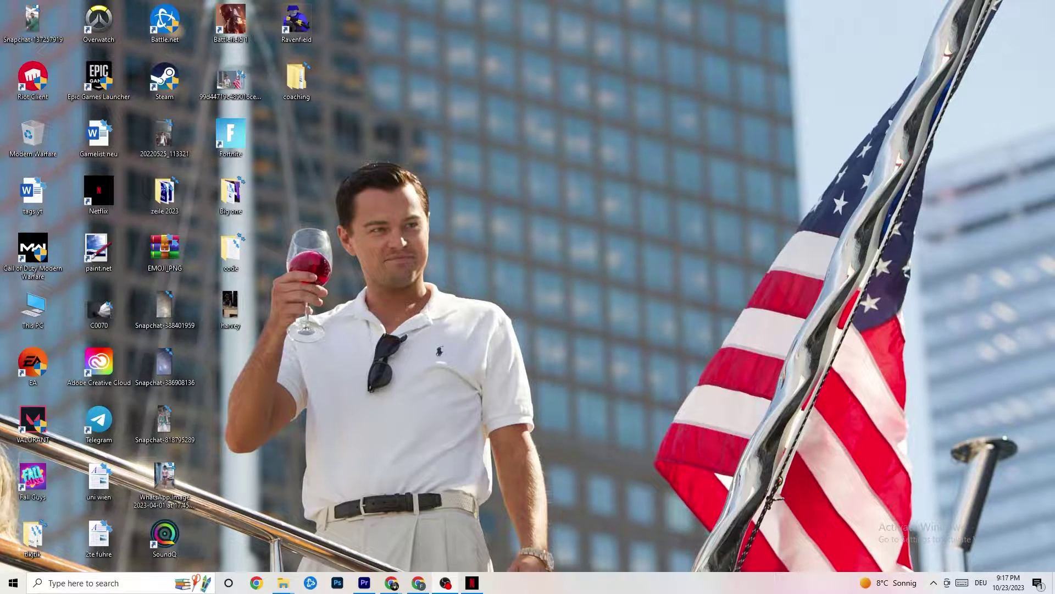
# - Open the Start menu to show the installed apps list and pinned tiles
pyautogui.click(13, 582)
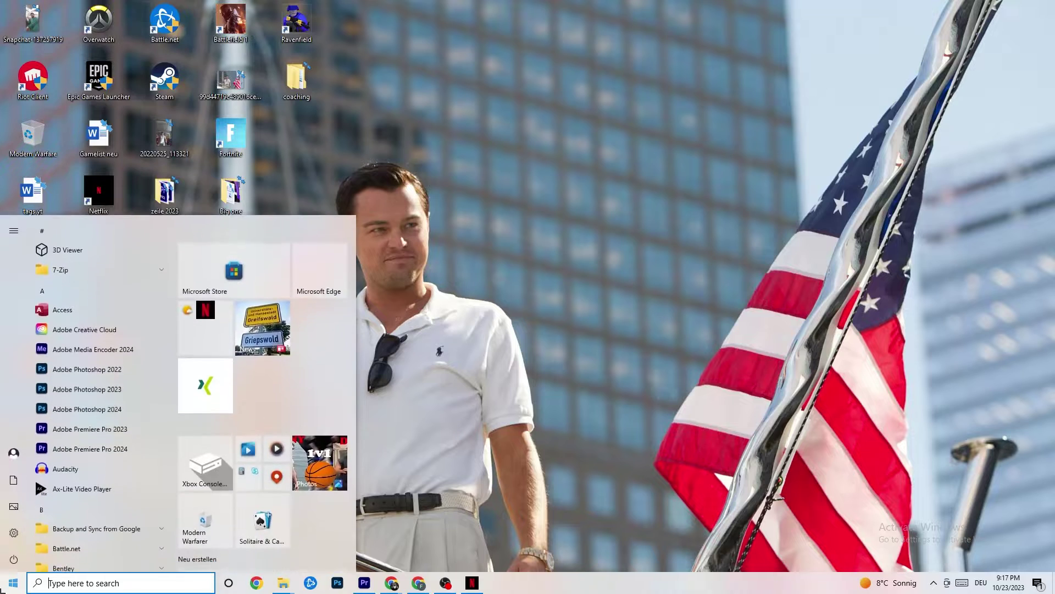
# - Open Settings and go to System > Display, showing monitors 1 and 2 side by side
pyautogui.click(14, 532)
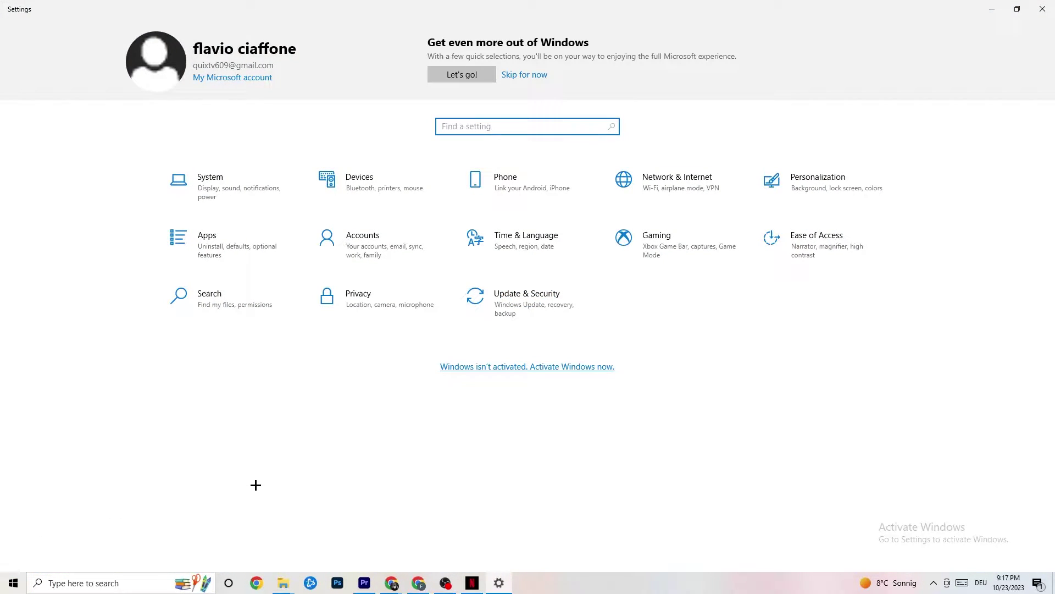
pyautogui.click(228, 191)
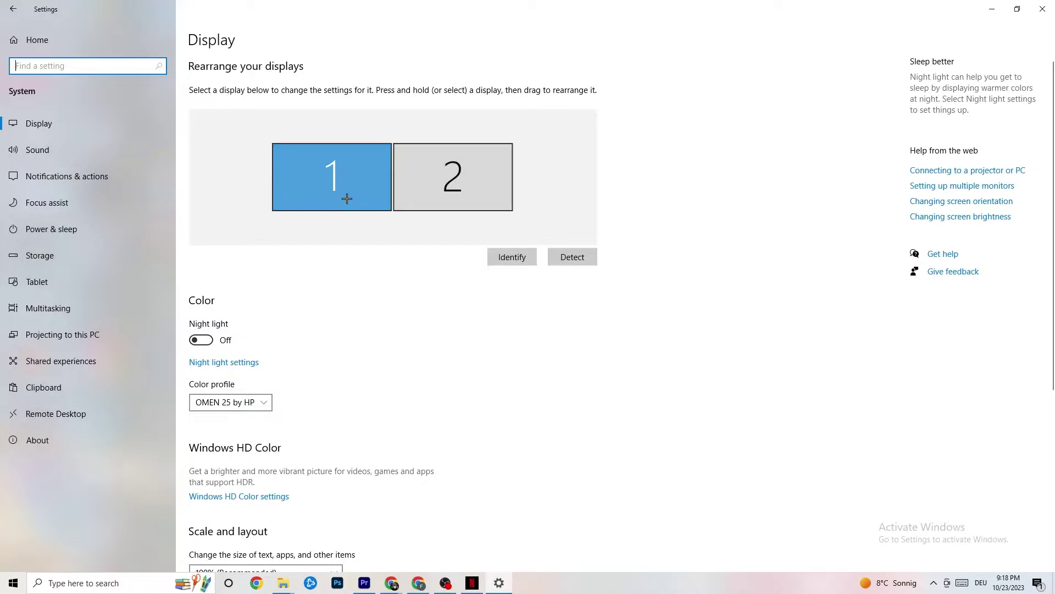
pyautogui.scroll(-5, 278, 213)
pyautogui.click(266, 144)
pyautogui.click(327, 123)
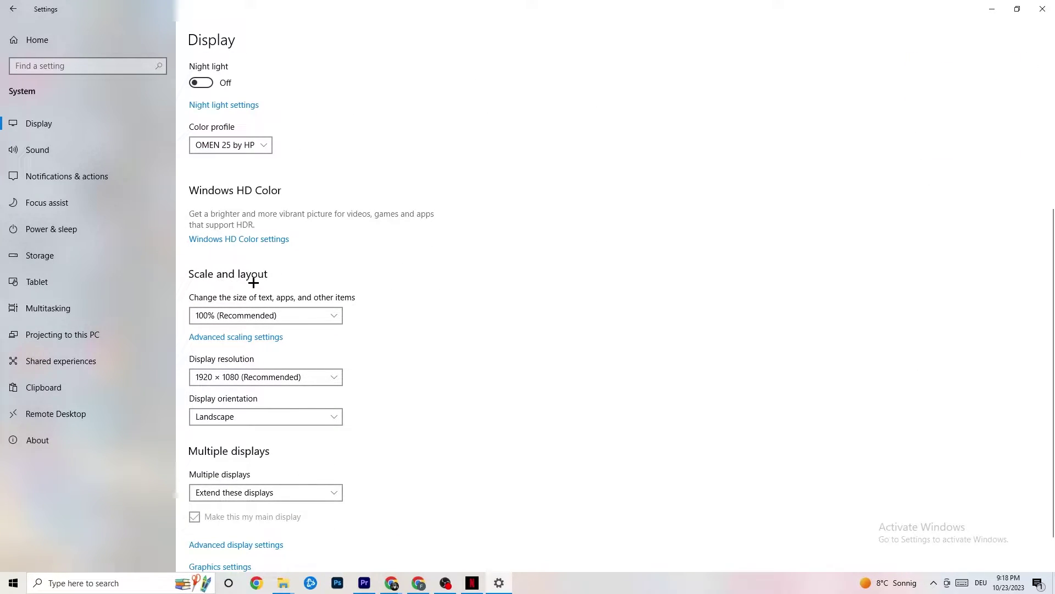
pyautogui.click(328, 314)
pyautogui.click(450, 272)
pyautogui.click(333, 376)
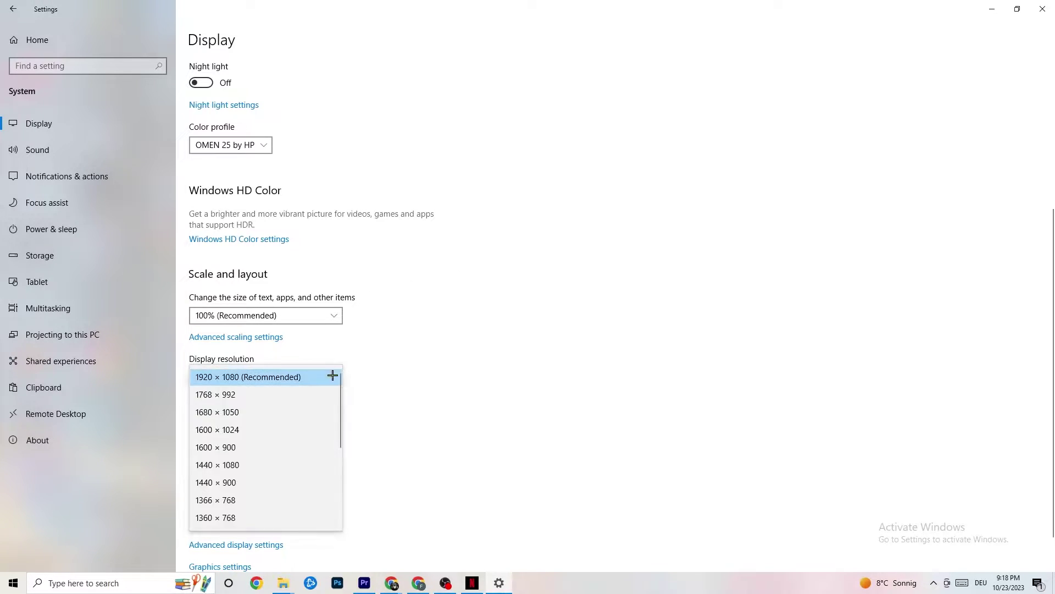
pyautogui.click(461, 342)
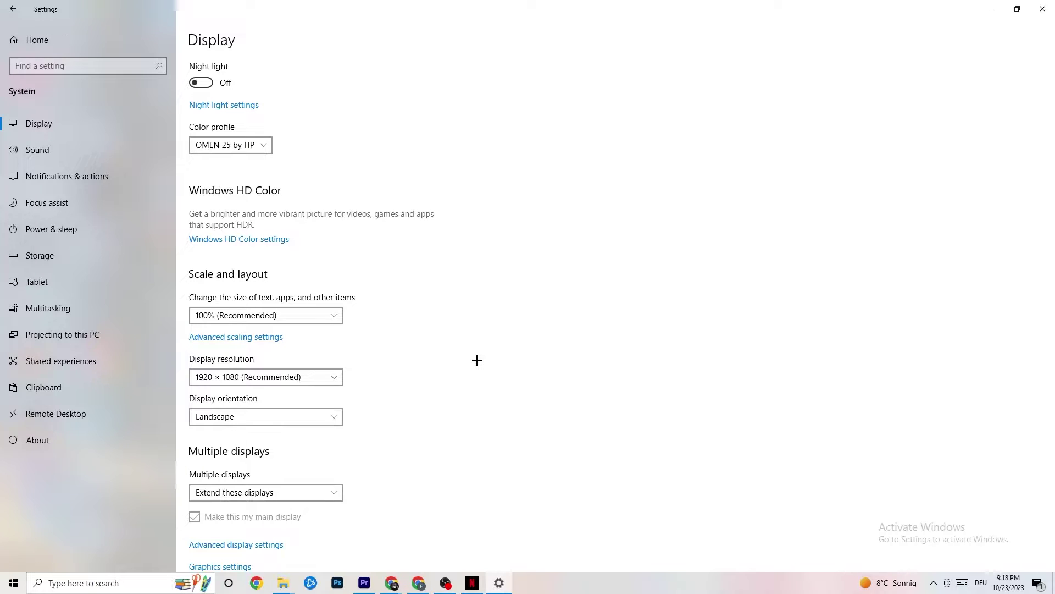
pyautogui.click(332, 377)
pyautogui.click(437, 352)
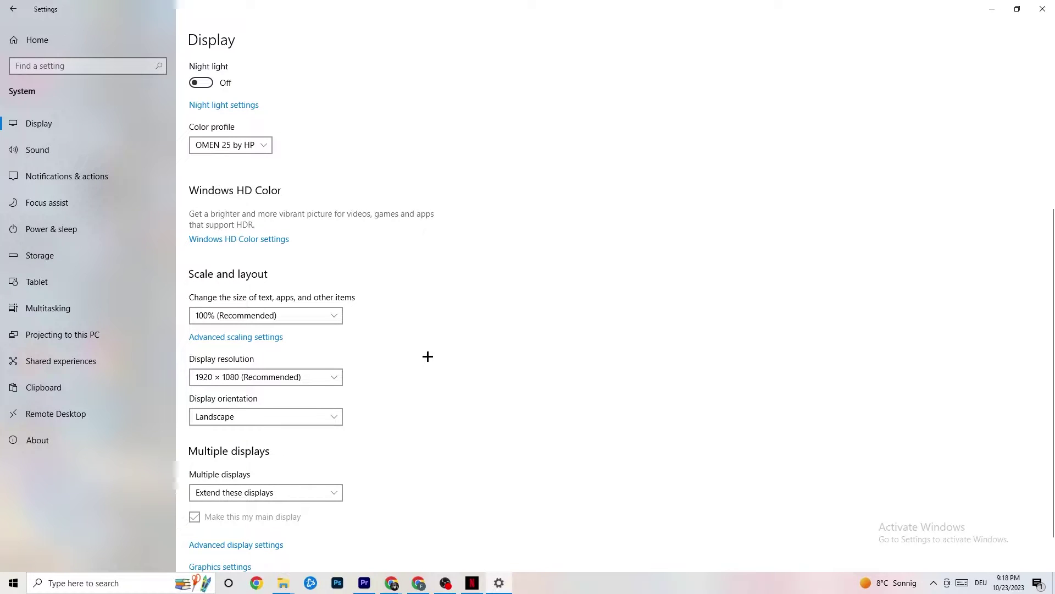
pyautogui.click(69, 264)
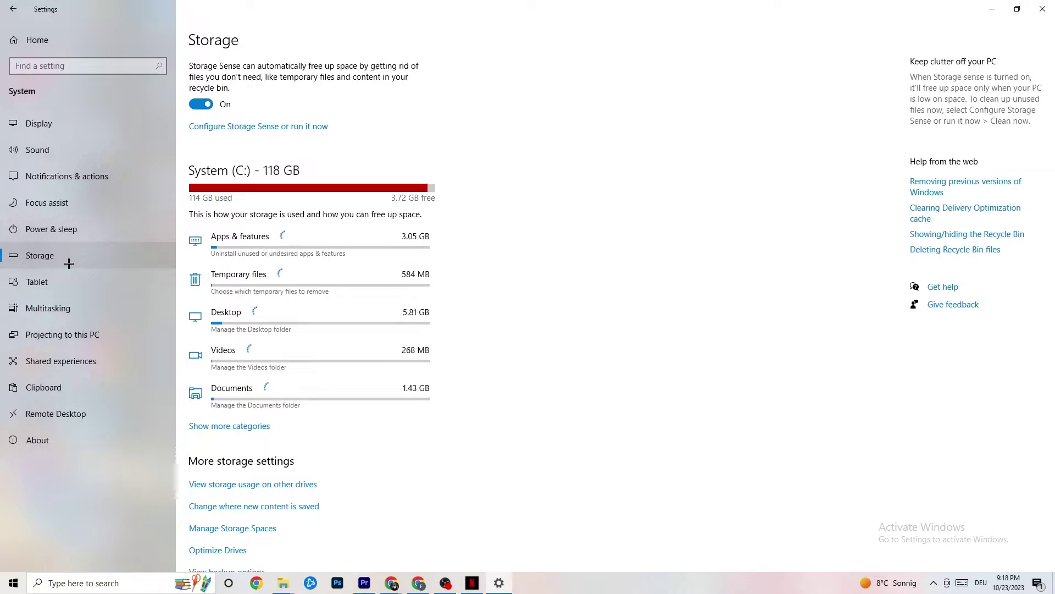
pyautogui.click(303, 131)
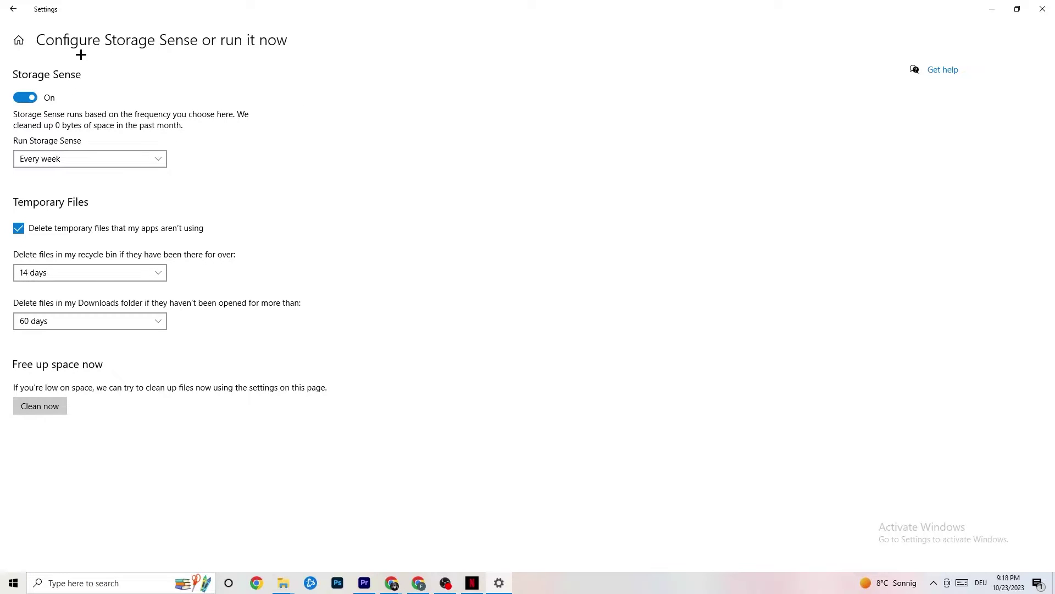
pyautogui.click(94, 273)
pyautogui.click(134, 202)
pyautogui.click(13, 8)
pyautogui.click(242, 184)
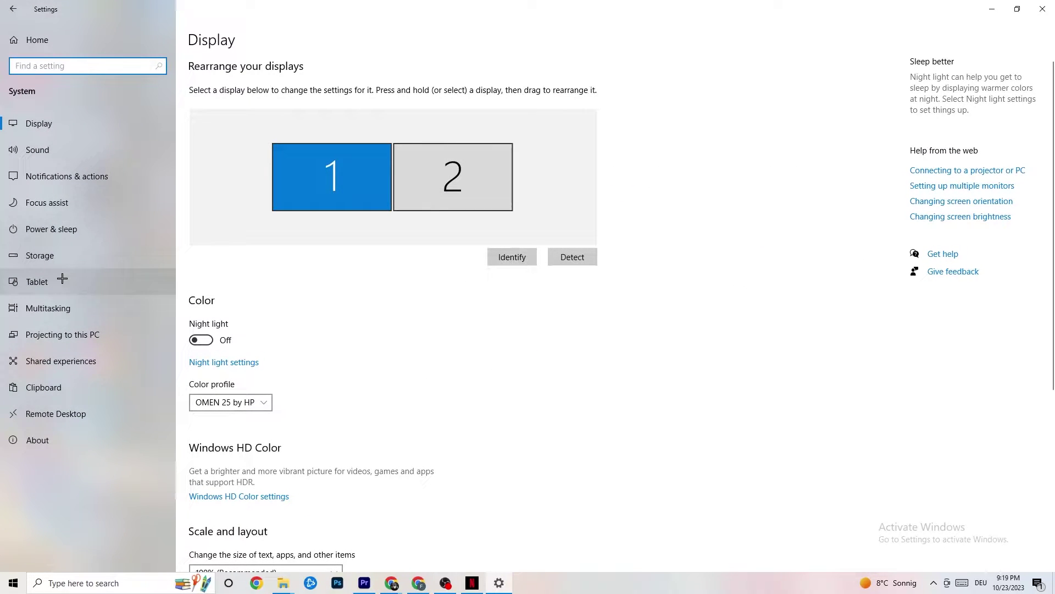
# - View Power & sleep (screen off after 10 minutes, sleep after 30) and check Additional power settings
pyautogui.click(40, 226)
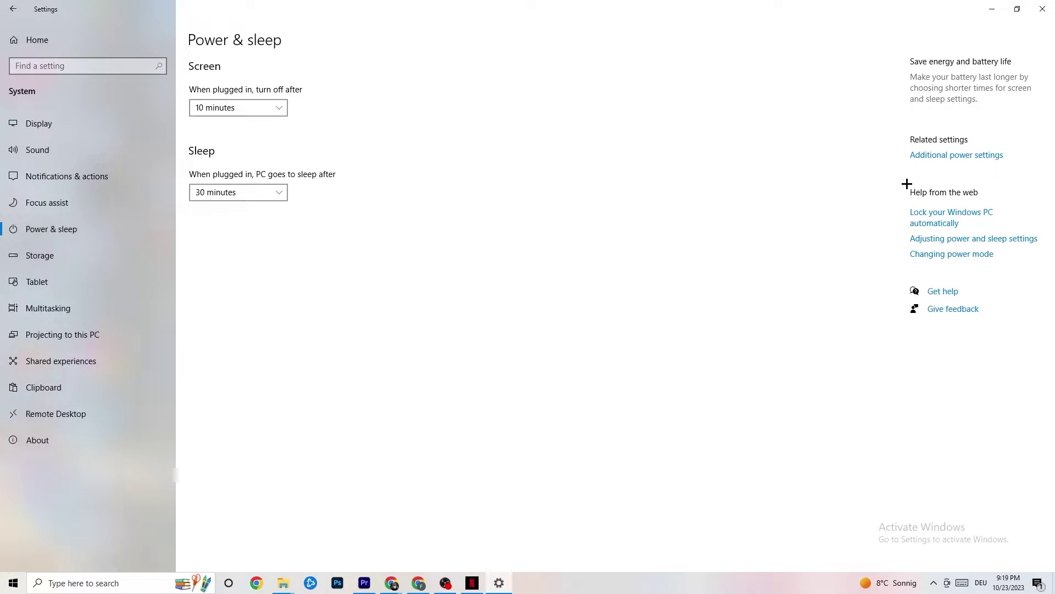
pyautogui.click(950, 156)
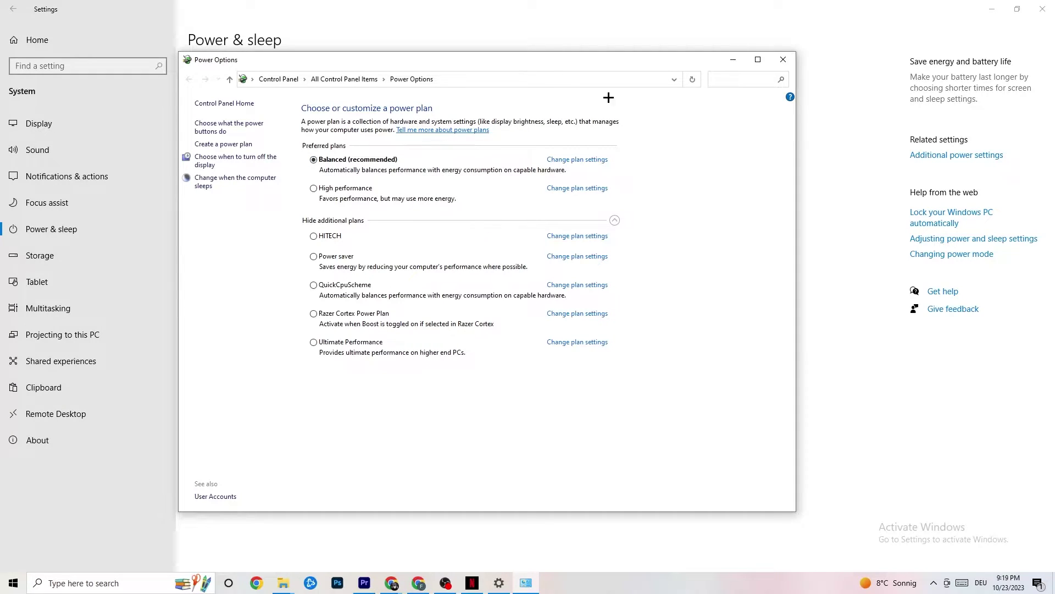
pyautogui.click(786, 63)
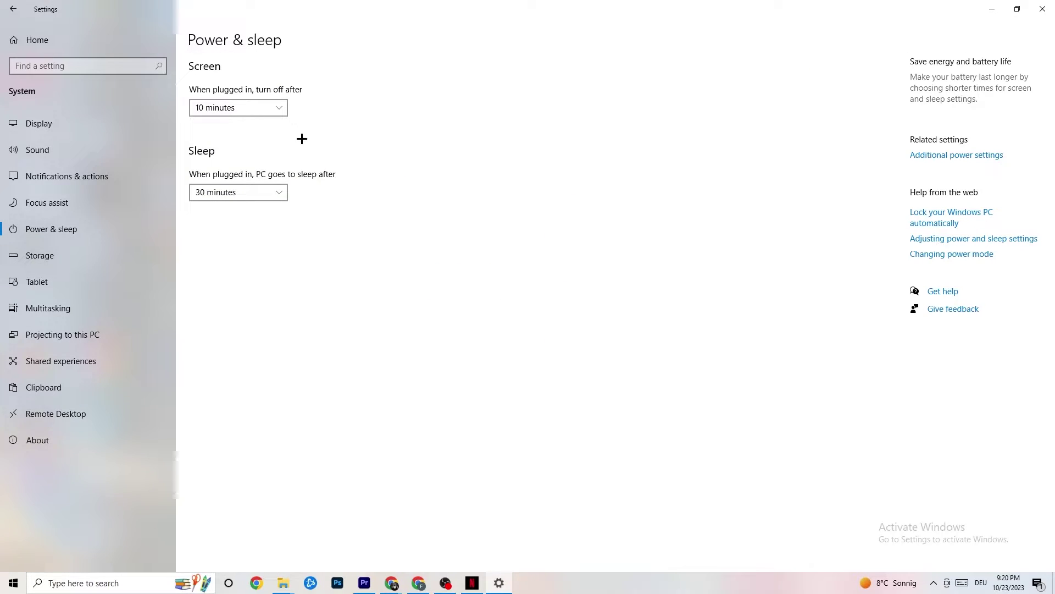
# - Go back to the Settings home and open Gaming to look over the Xbox Game Bar options
pyautogui.click(18, 8)
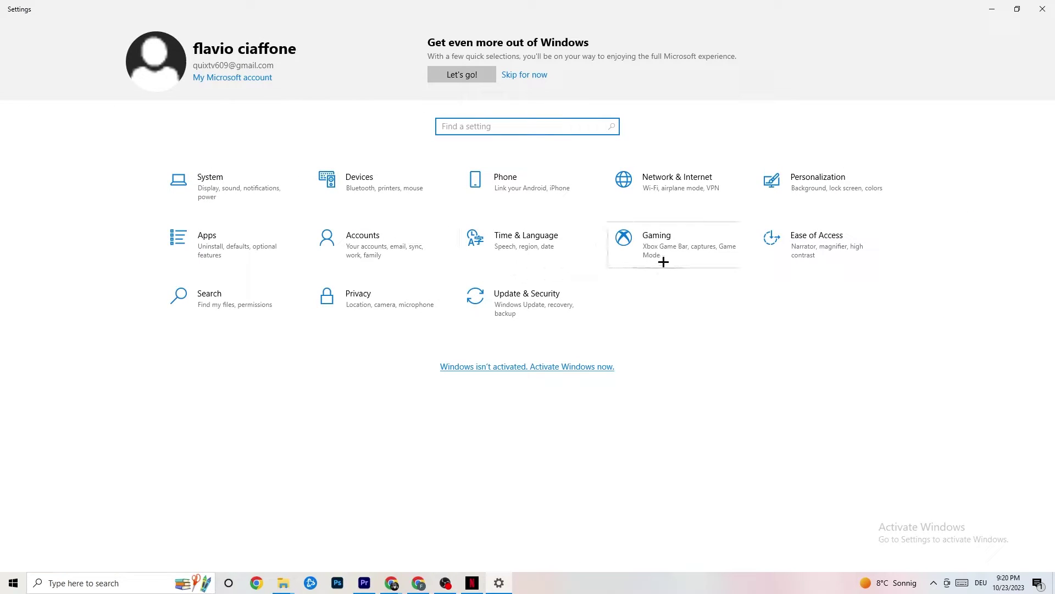
pyautogui.click(670, 258)
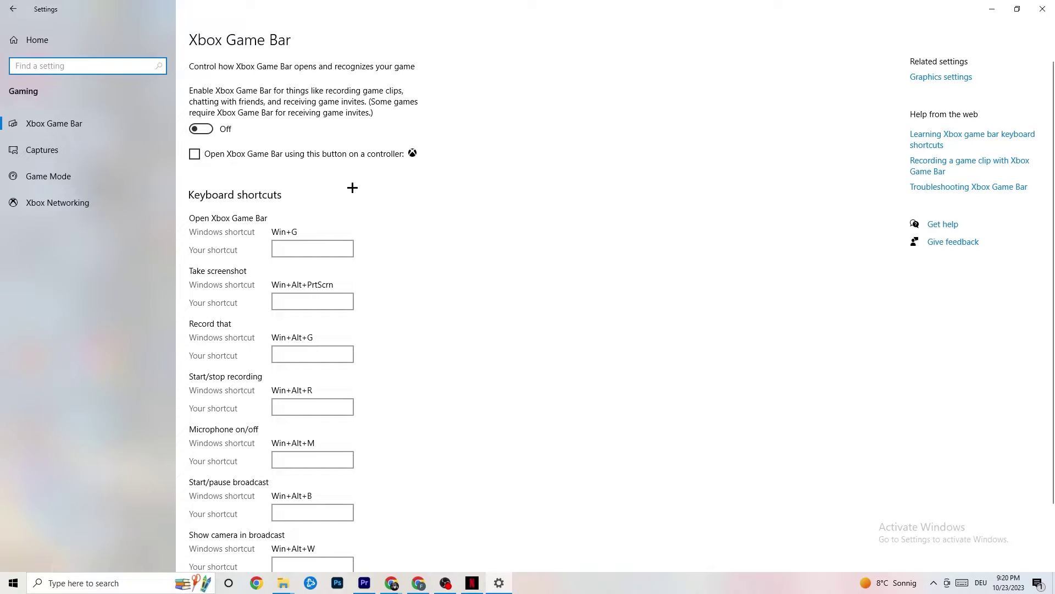
pyautogui.scroll(-3, 380, 263)
pyautogui.scroll(3, 401, 313)
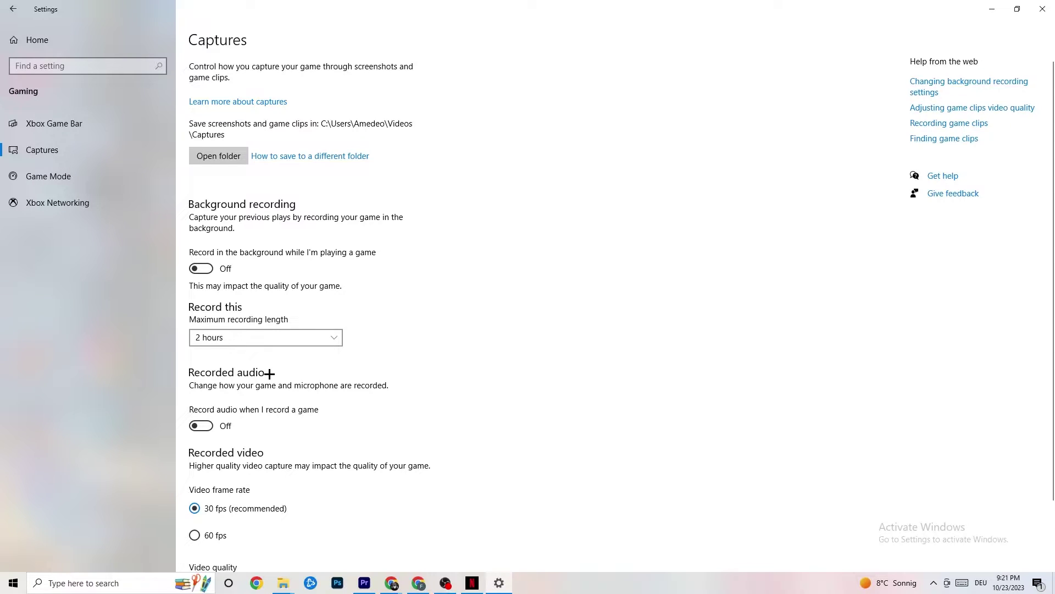
# - Confirm Game Mode is On, then go back to the Settings home page
pyautogui.scroll(-3, 278, 385)
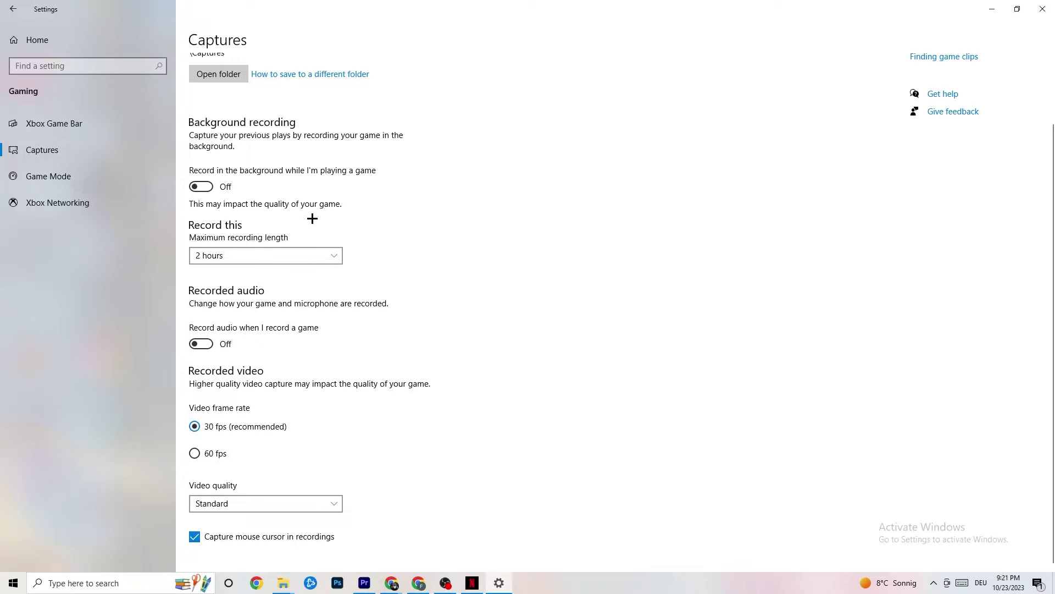
pyautogui.click(48, 176)
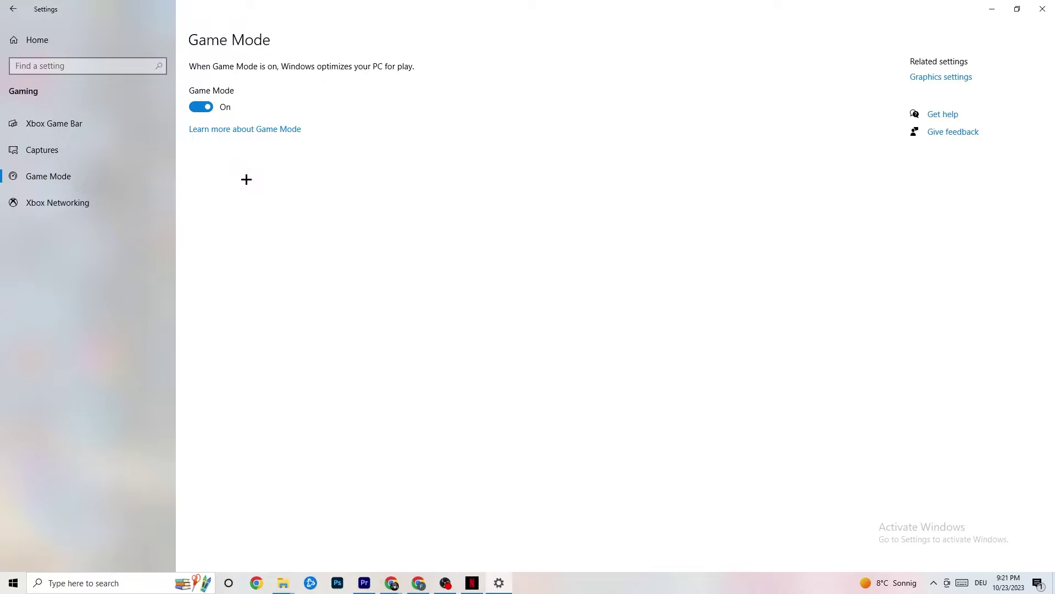
pyautogui.click(17, 9)
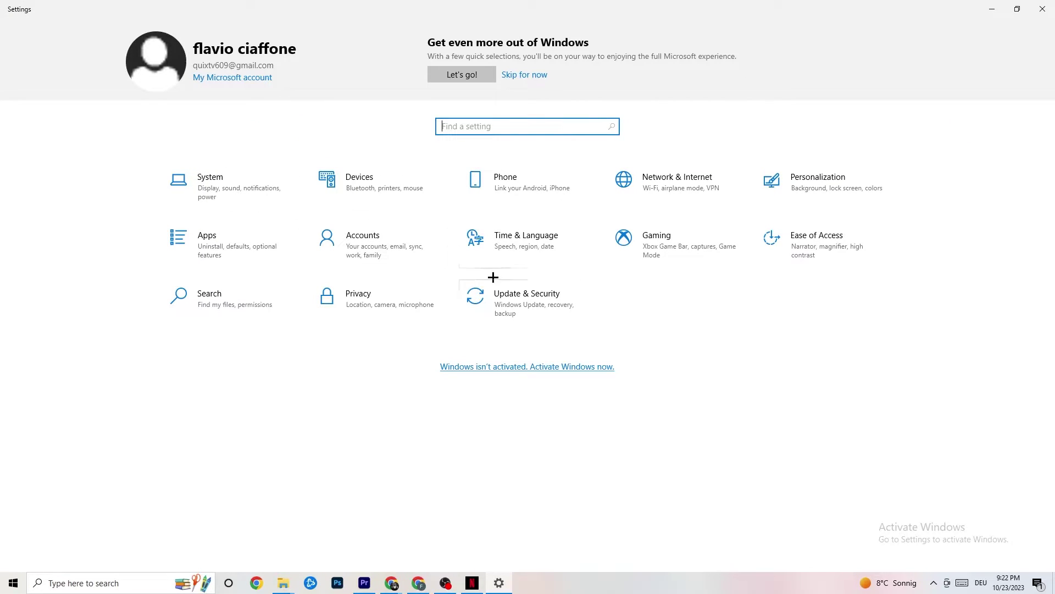
# - Open Update & Security to the Windows Update page, which reports the PC is up to date
pyautogui.click(546, 311)
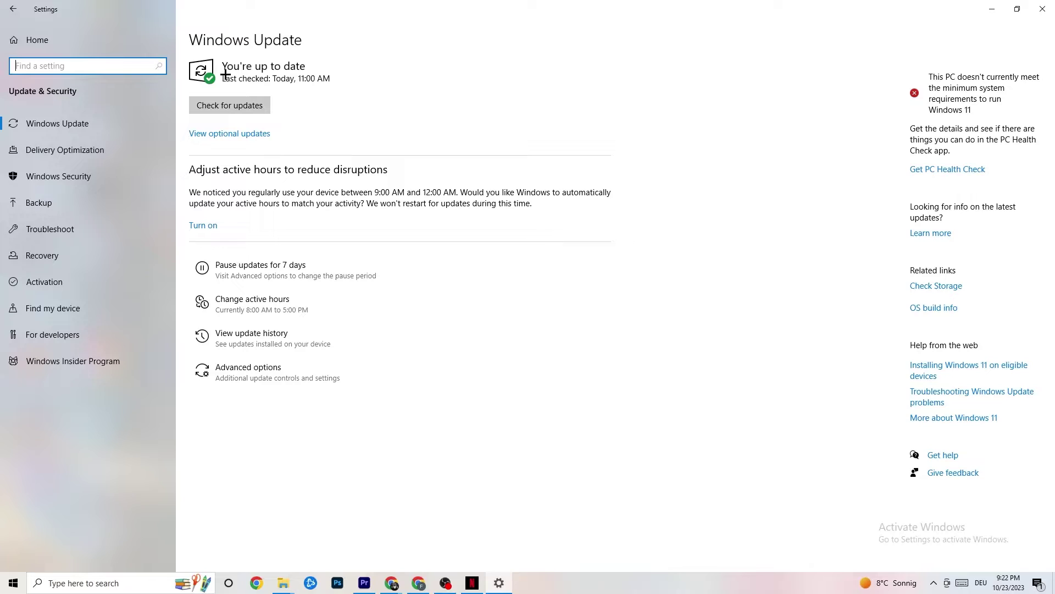
pyautogui.click(332, 90)
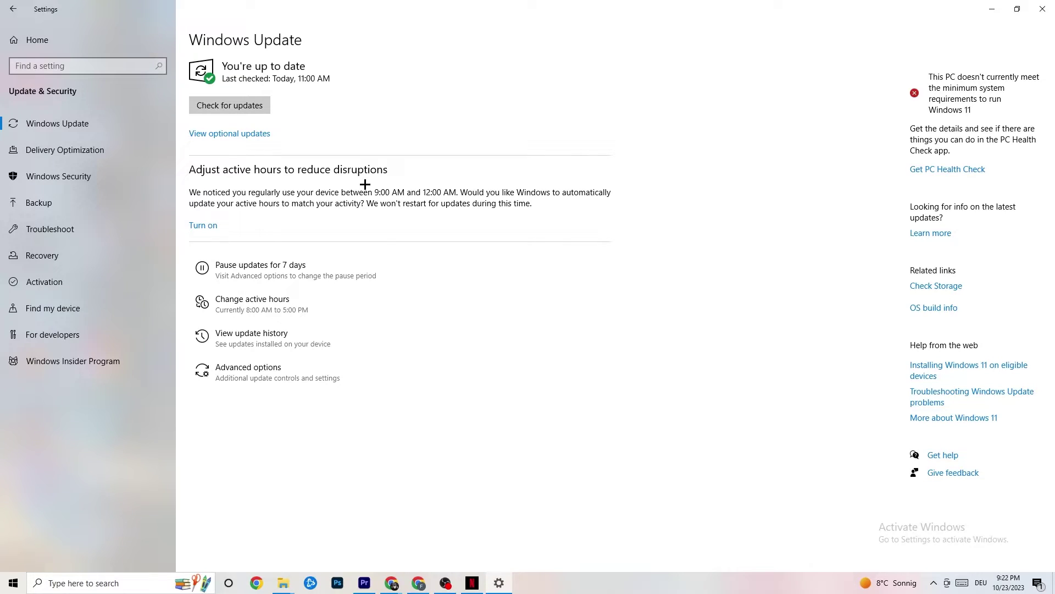
# - Review the Troubleshoot page under Update & Security, then close the Settings window
pyautogui.click(87, 233)
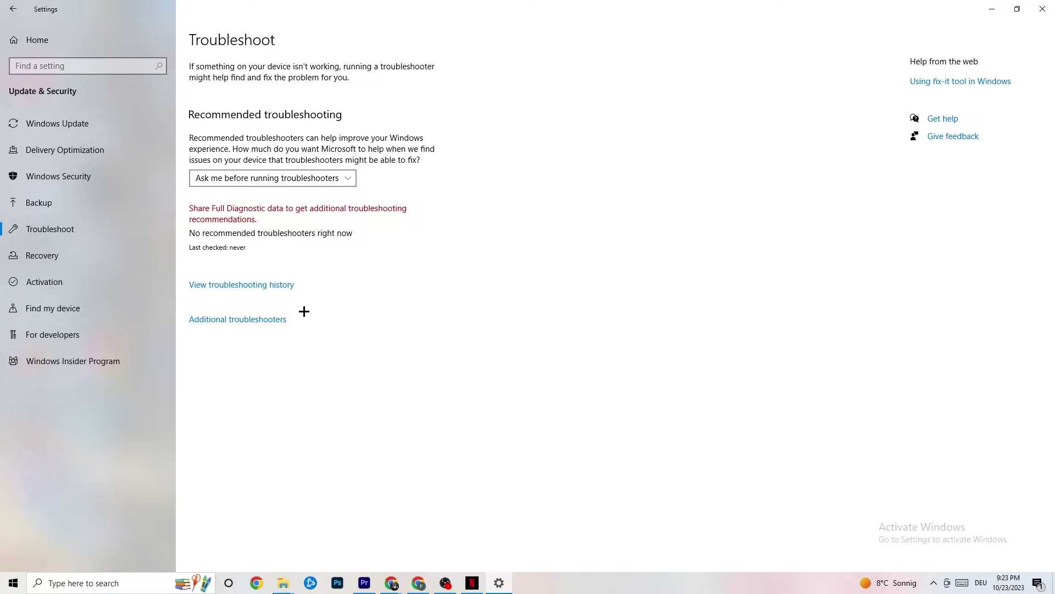
pyautogui.click(1043, 9)
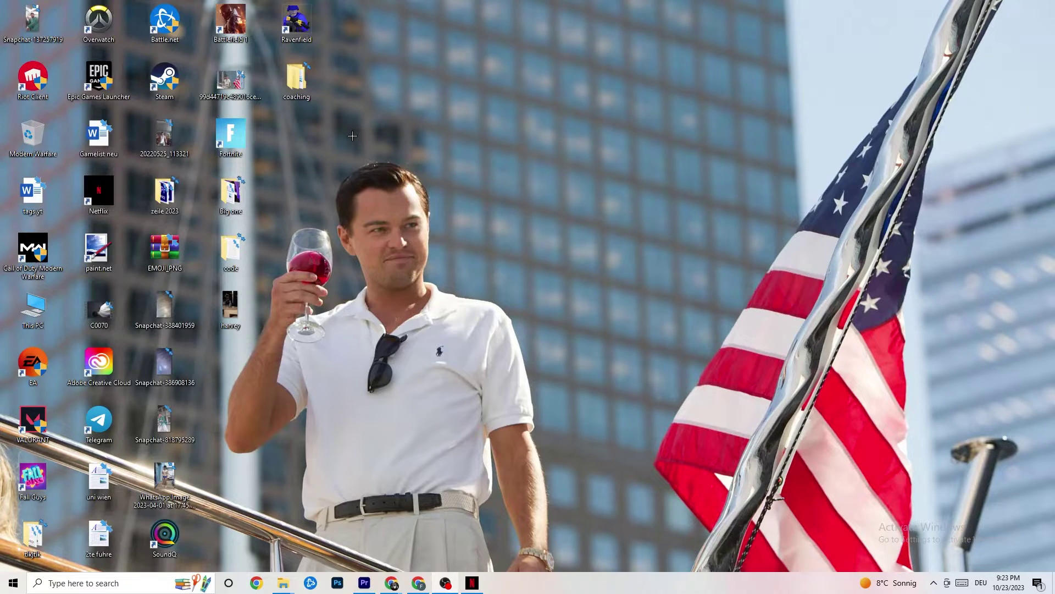
# - Place a second Steam shortcut in the empty middle of the desktop, nudged slightly left
pyautogui.moveTo(172, 82); pyautogui.dragTo(554, 208)
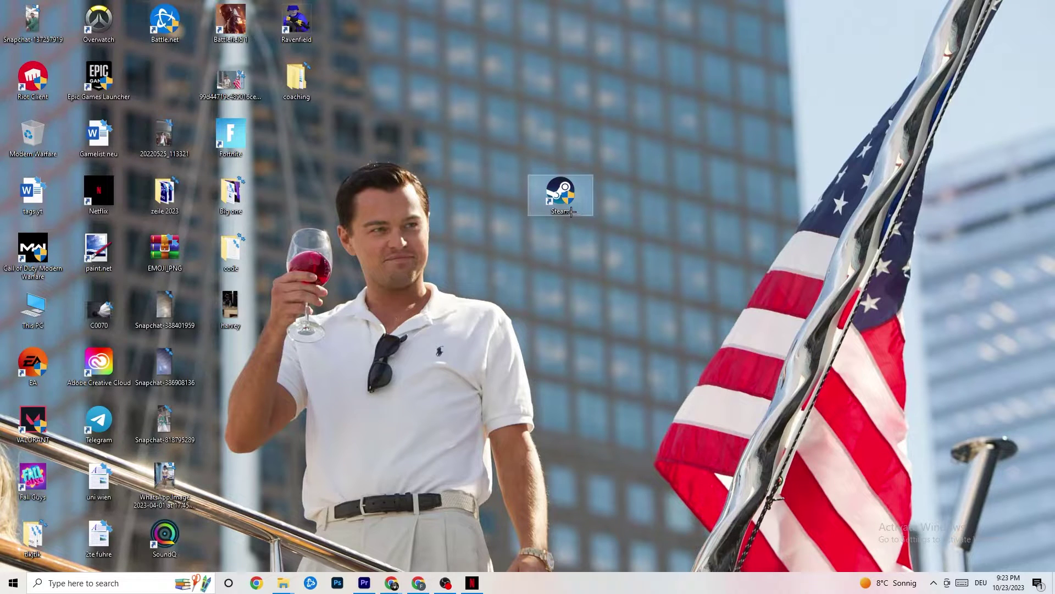
pyautogui.rightClick(559, 199)
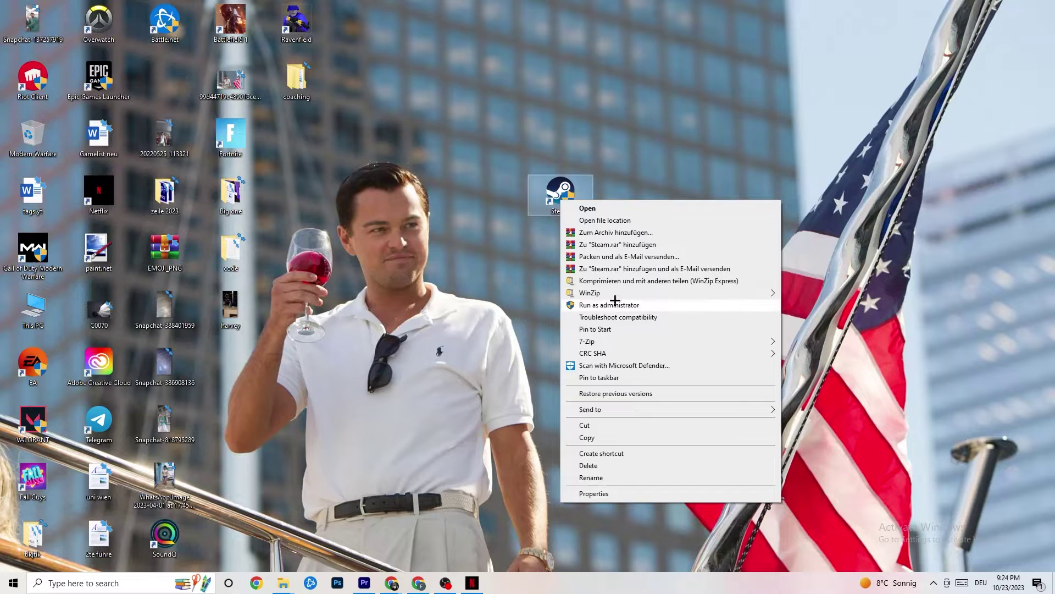
pyautogui.click(504, 284)
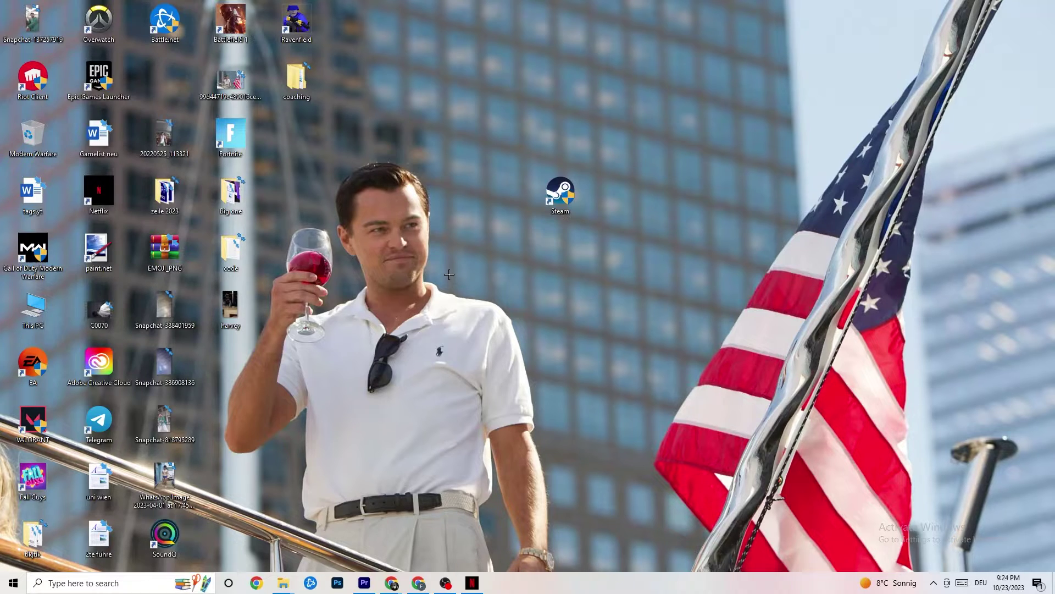
pyautogui.moveTo(560, 193); pyautogui.dragTo(494, 193)
# - Set the Steam shortcut's compatibility to Windows 8 mode with Run as administrator, and confirm with OK
pyautogui.rightClick(486, 197)
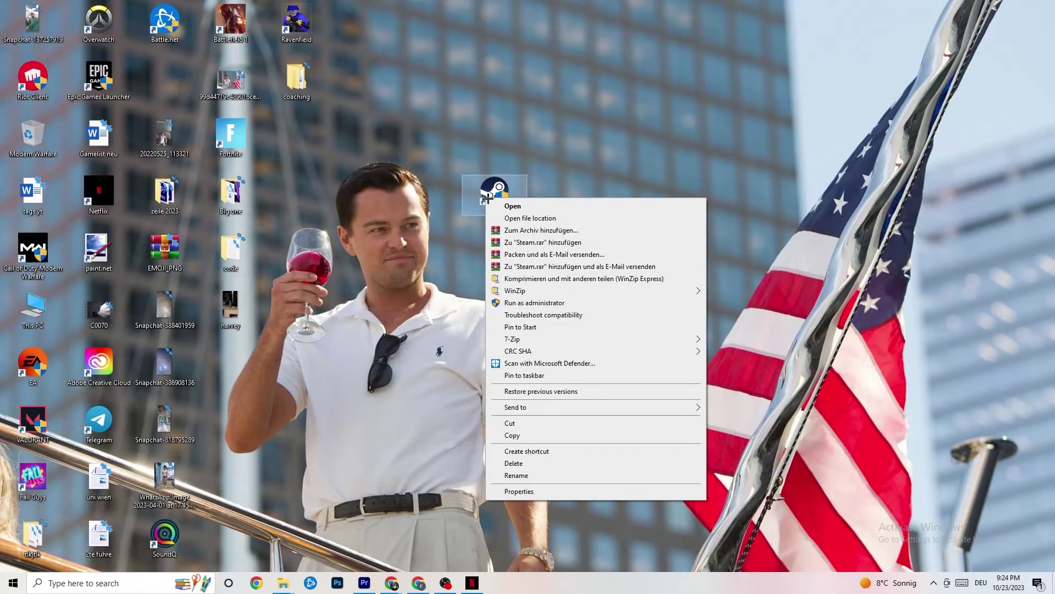
pyautogui.click(539, 491)
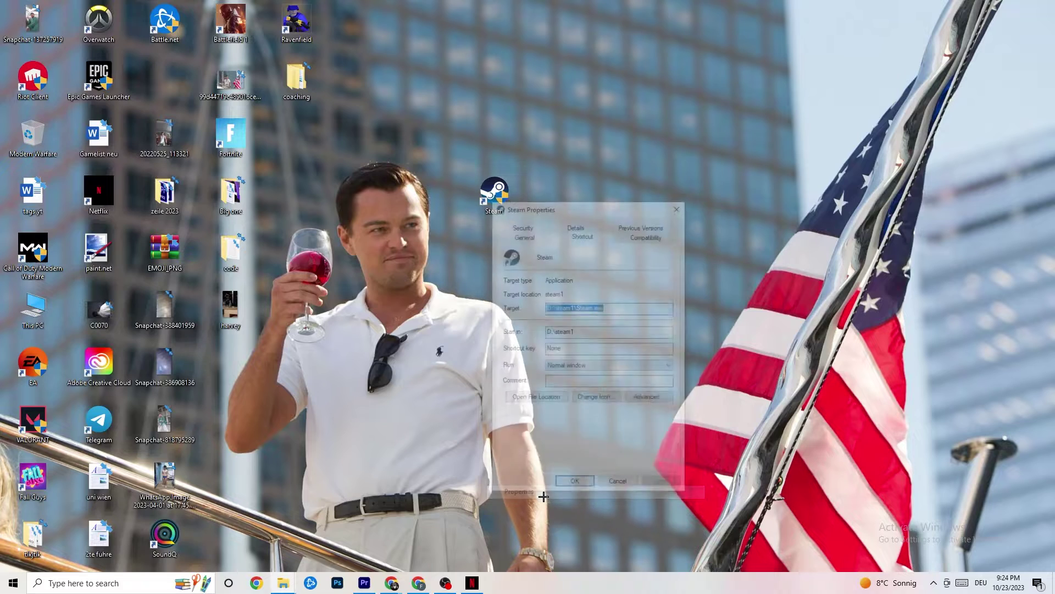
pyautogui.moveTo(572, 199); pyautogui.dragTo(420, 49)
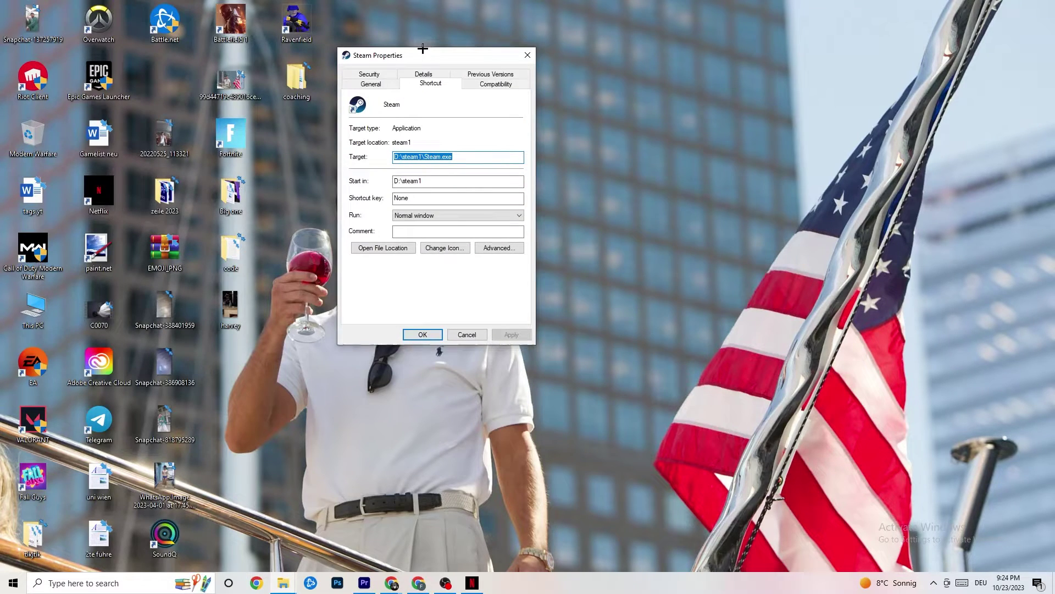
pyautogui.click(482, 84)
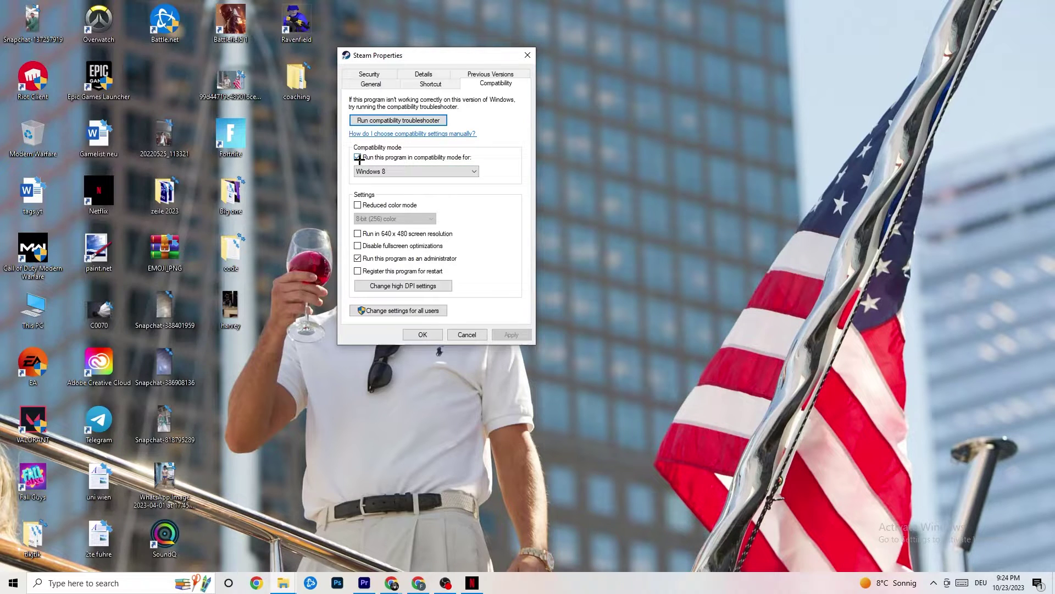
pyautogui.click(456, 170)
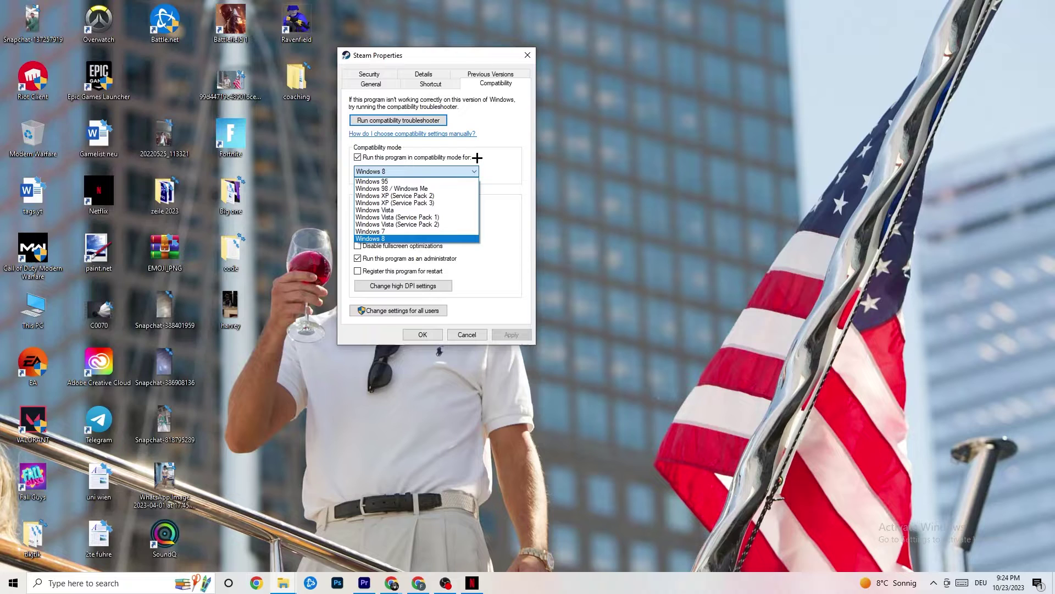
pyautogui.click(479, 157)
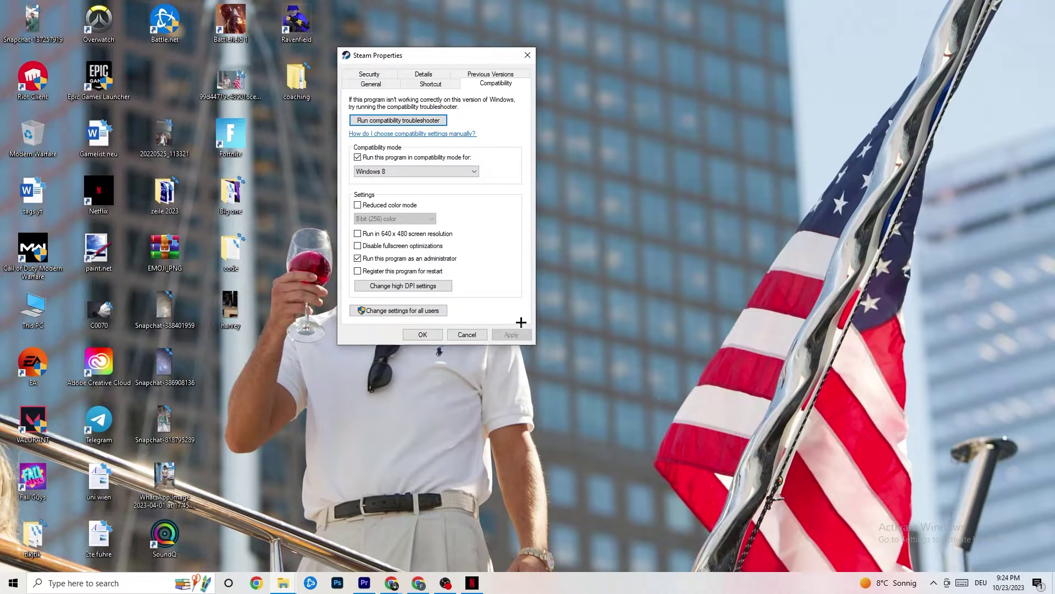
pyautogui.click(423, 333)
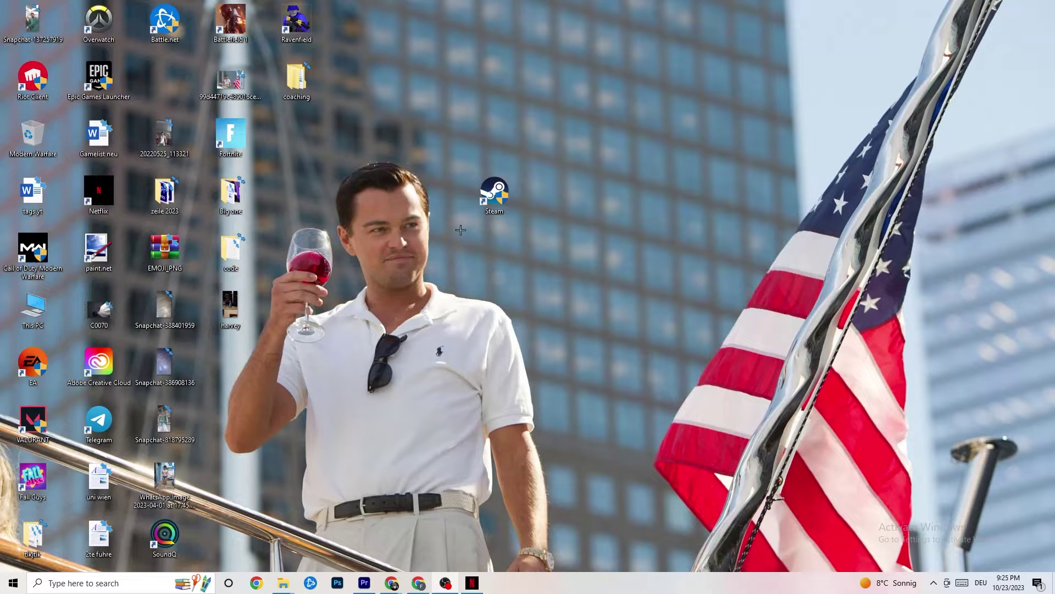
# - Open and dismiss the desktop's right-click menu a couple of times
pyautogui.rightClick(501, 202)
pyautogui.click(527, 112)
pyautogui.rightClick(527, 112)
pyautogui.click(408, 24)
pyautogui.click(485, 185)
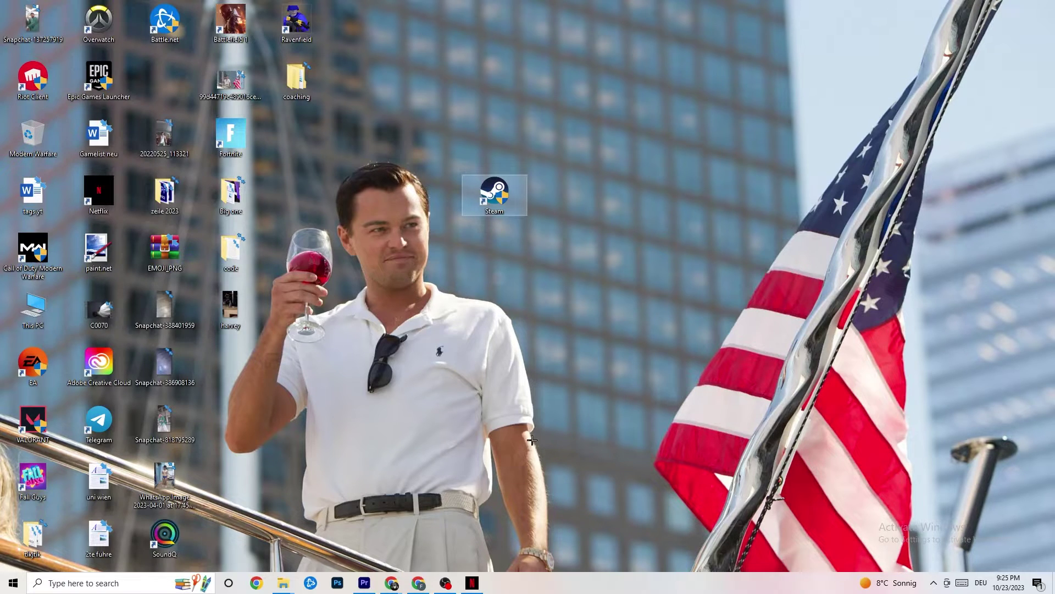
# - Launch Task Manager from the taskbar, maximize it, and inspect Windows Explorer's process actions
pyautogui.rightClick(586, 590)
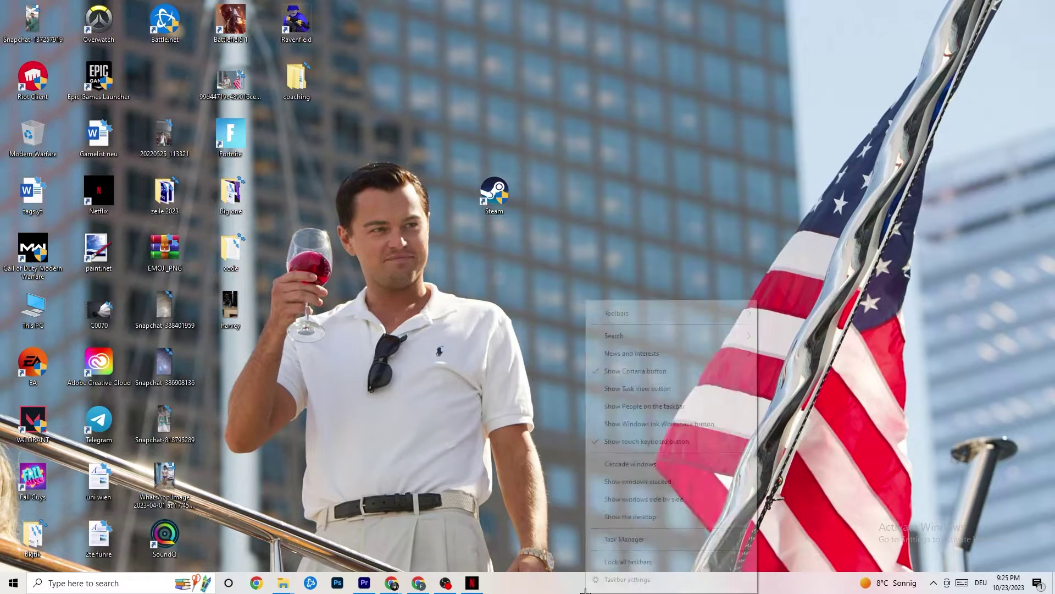
pyautogui.click(648, 541)
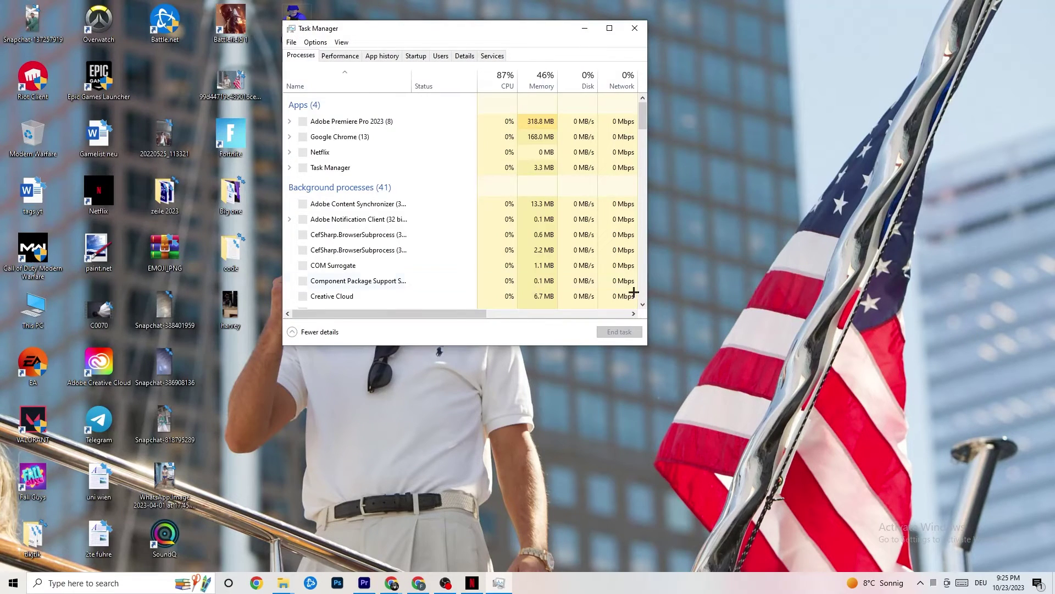
pyautogui.doubleClick(609, 25)
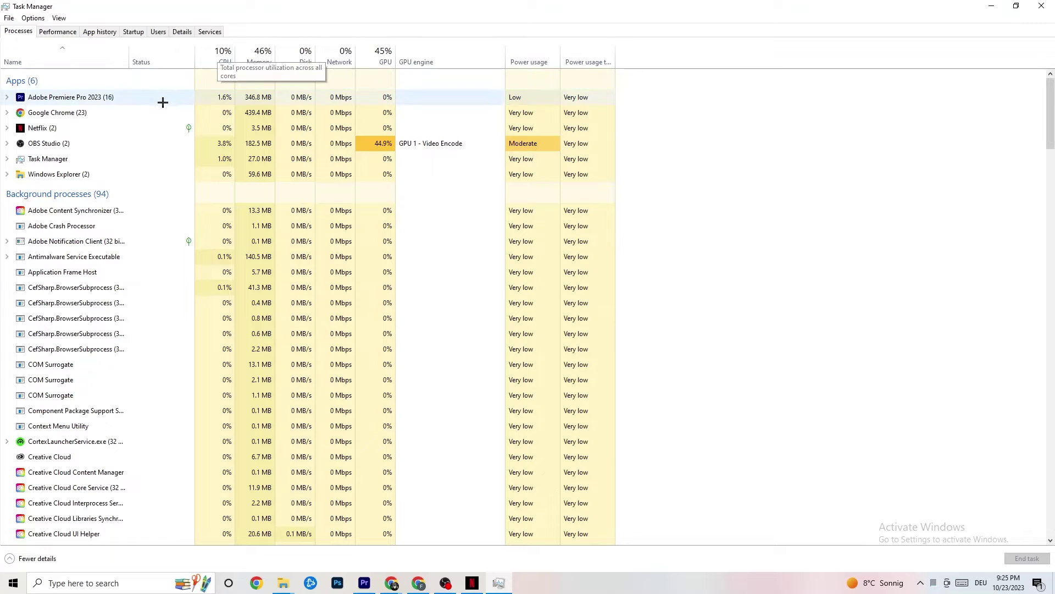
pyautogui.rightClick(70, 175)
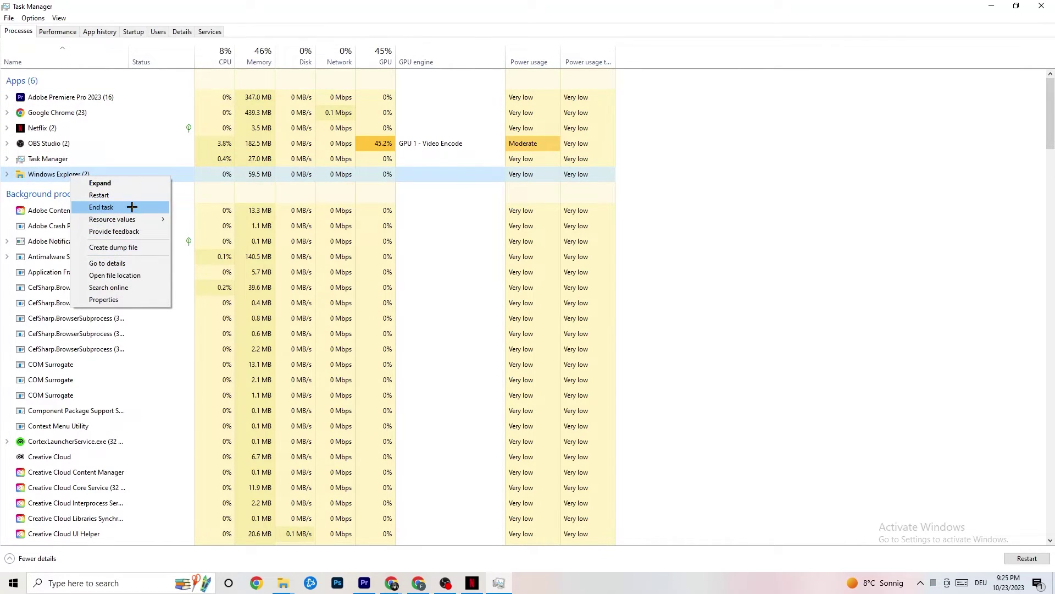
pyautogui.click(689, 171)
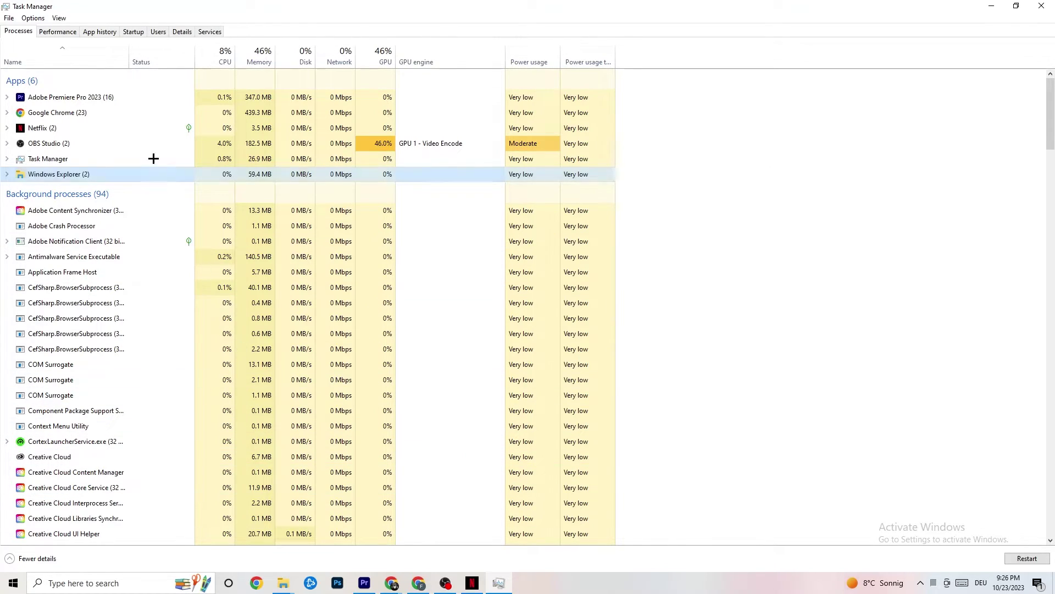
# - Review startup apps and the Pivot Software entry's Disable option, then view the Details process list
pyautogui.click(133, 32)
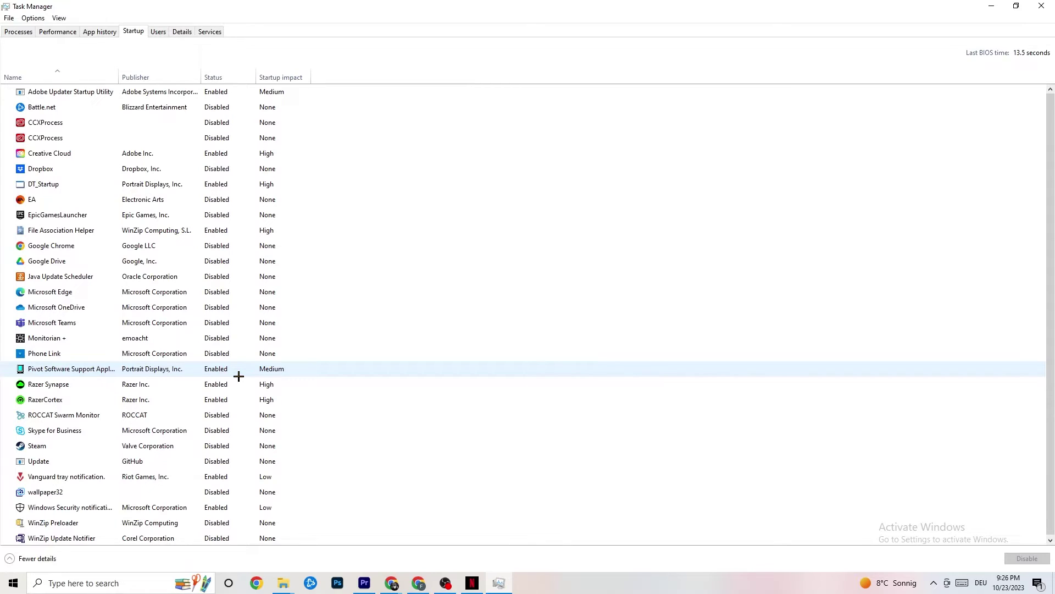
pyautogui.rightClick(213, 369)
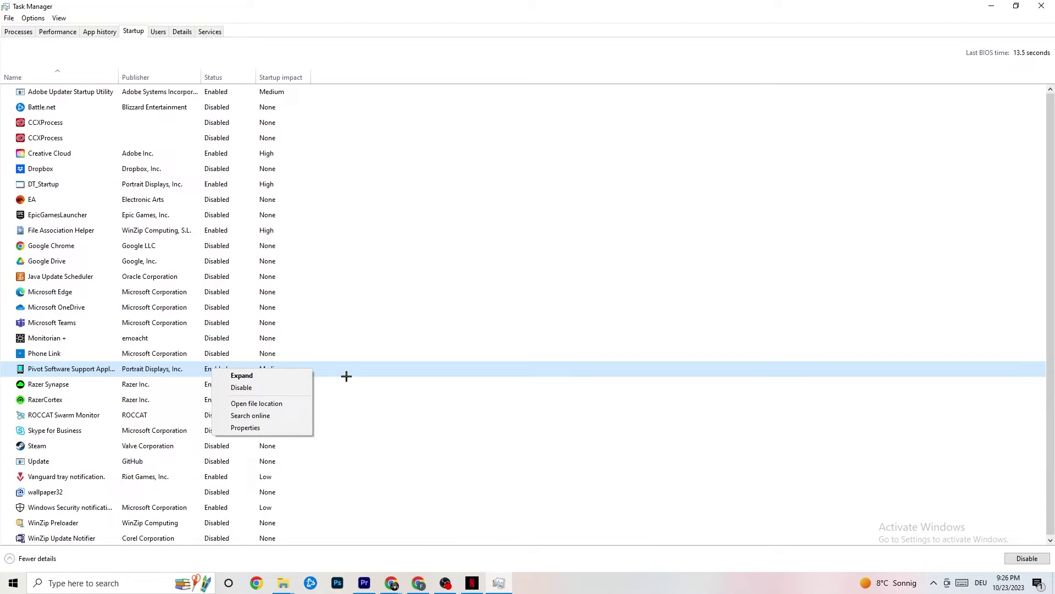
pyautogui.click(182, 33)
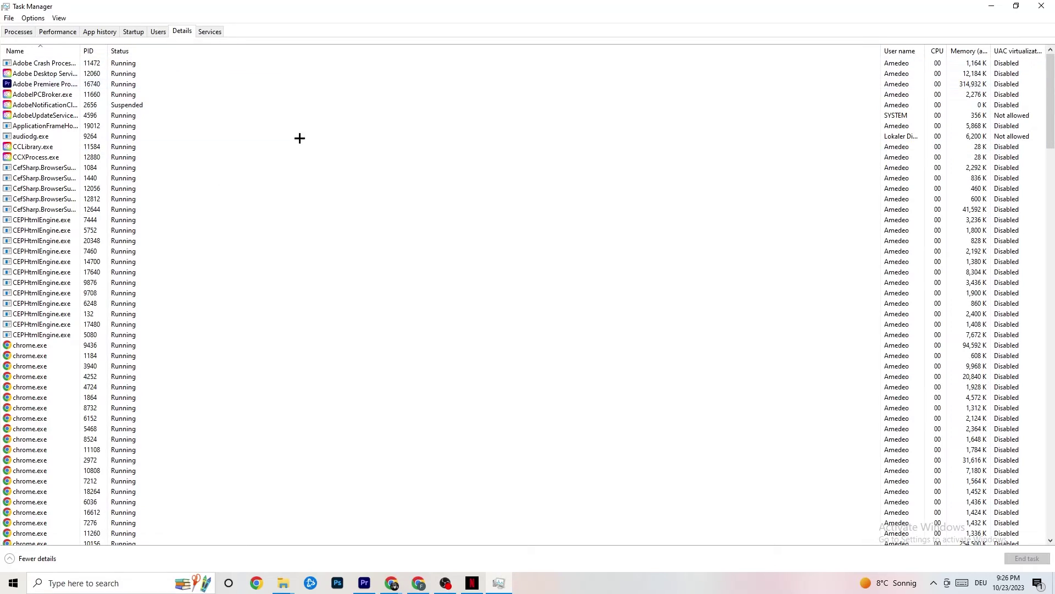
pyautogui.rightClick(45, 88)
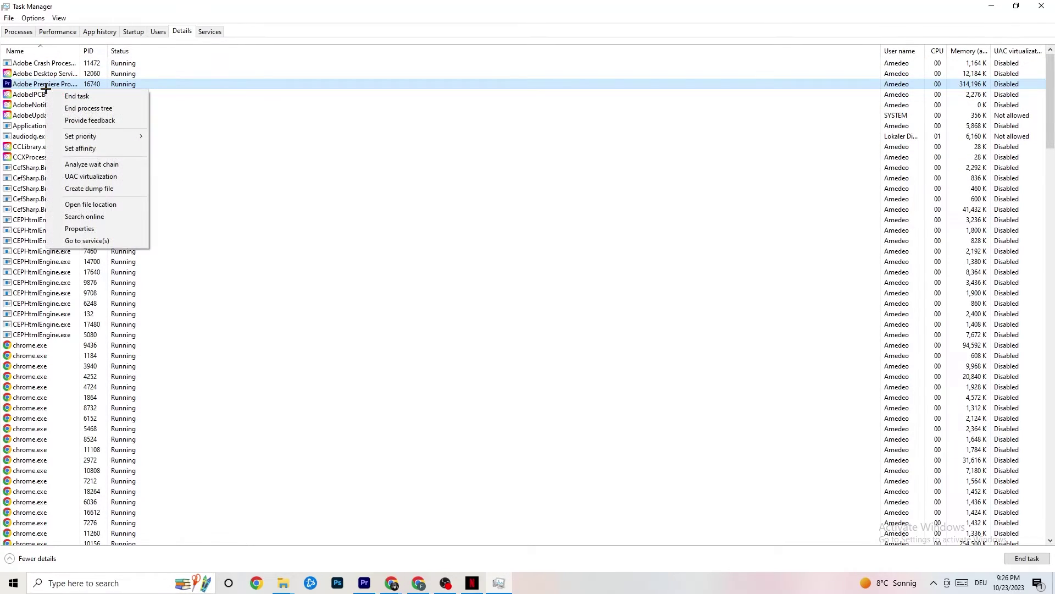
pyautogui.moveTo(94, 135)
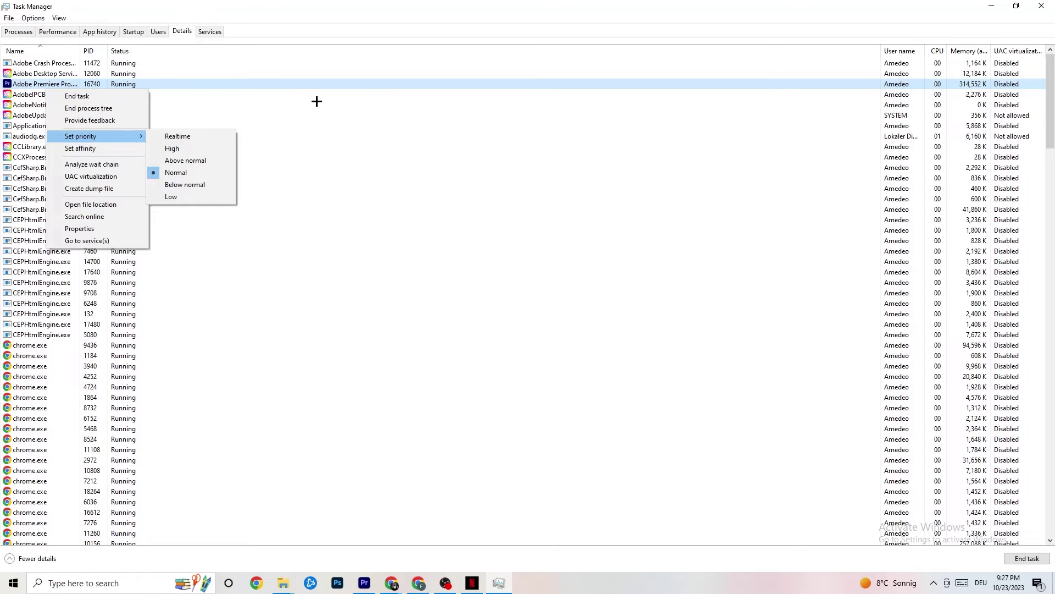
pyautogui.click(315, 103)
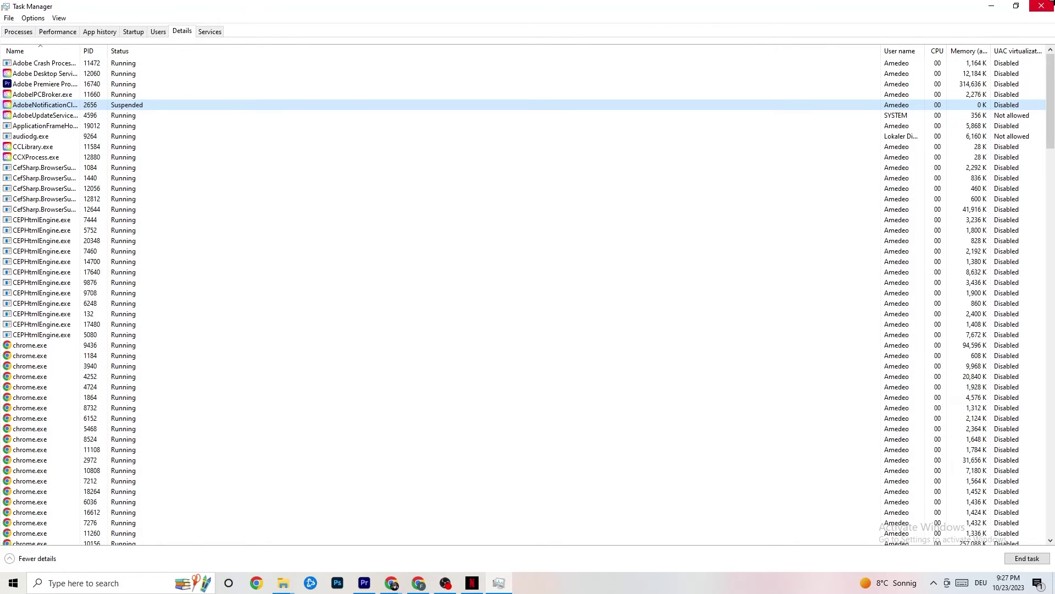